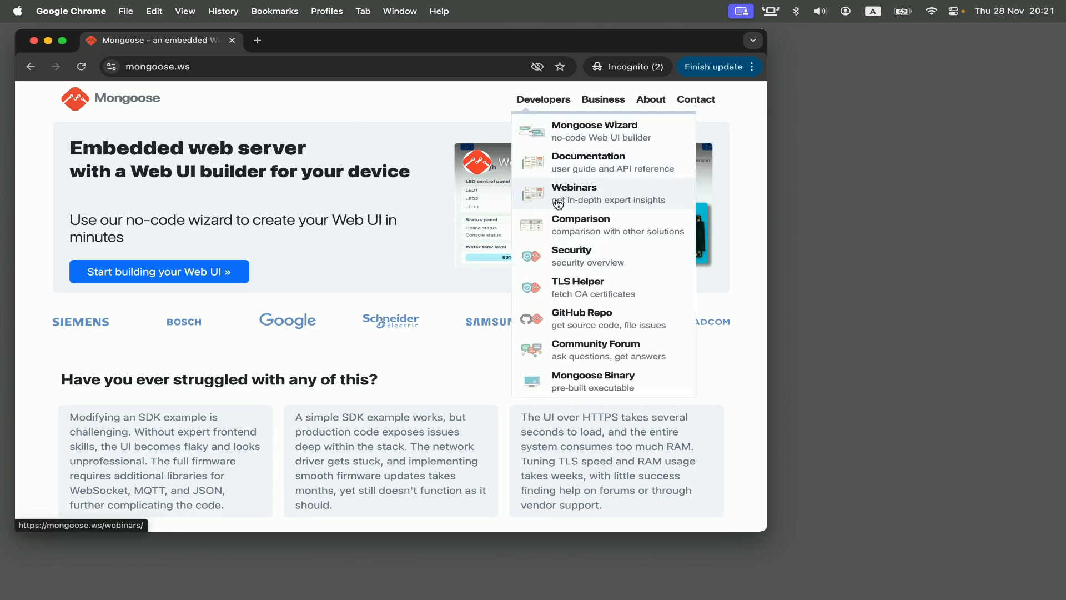
Step: Browse the Mongoose GitHub repository to examples/arduino and point out the w5500-http example
{"action": "left_click", "coordinate": [570, 307]}
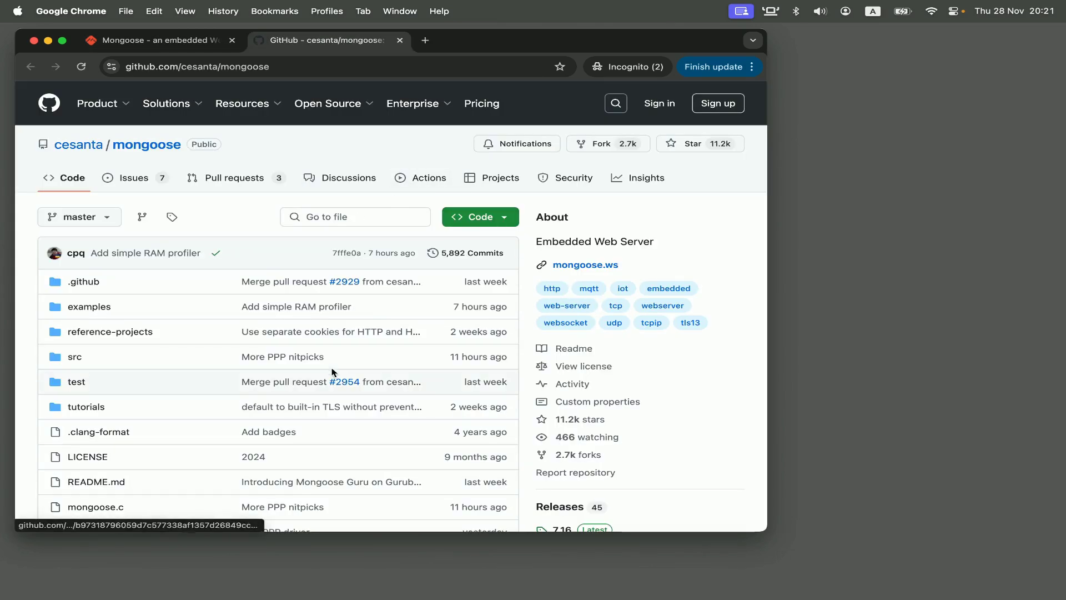
{"action": "left_click", "coordinate": [94, 308]}
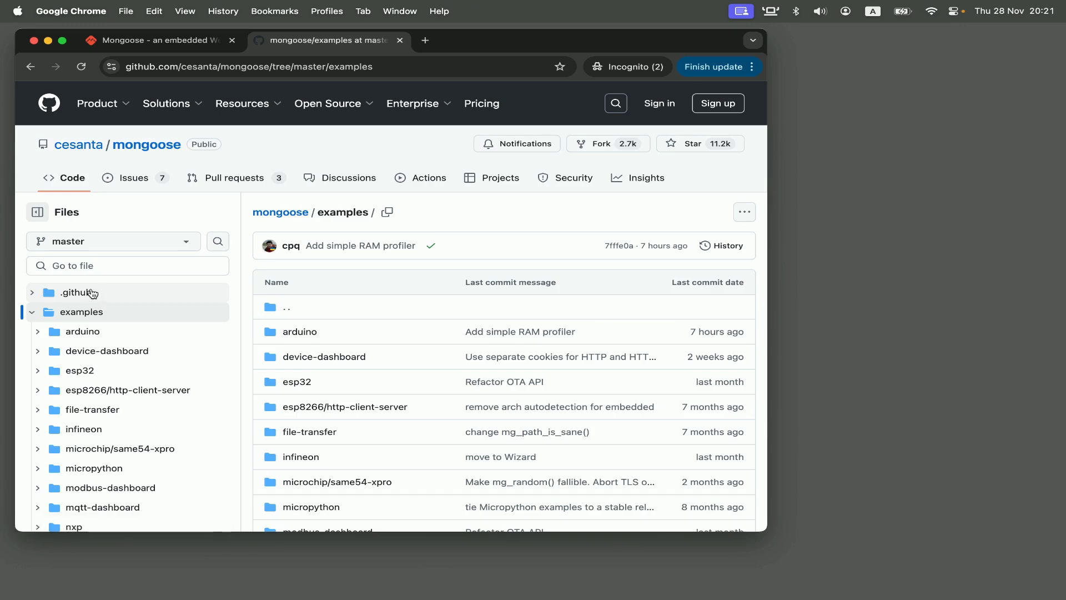
{"action": "left_click", "coordinate": [89, 330]}
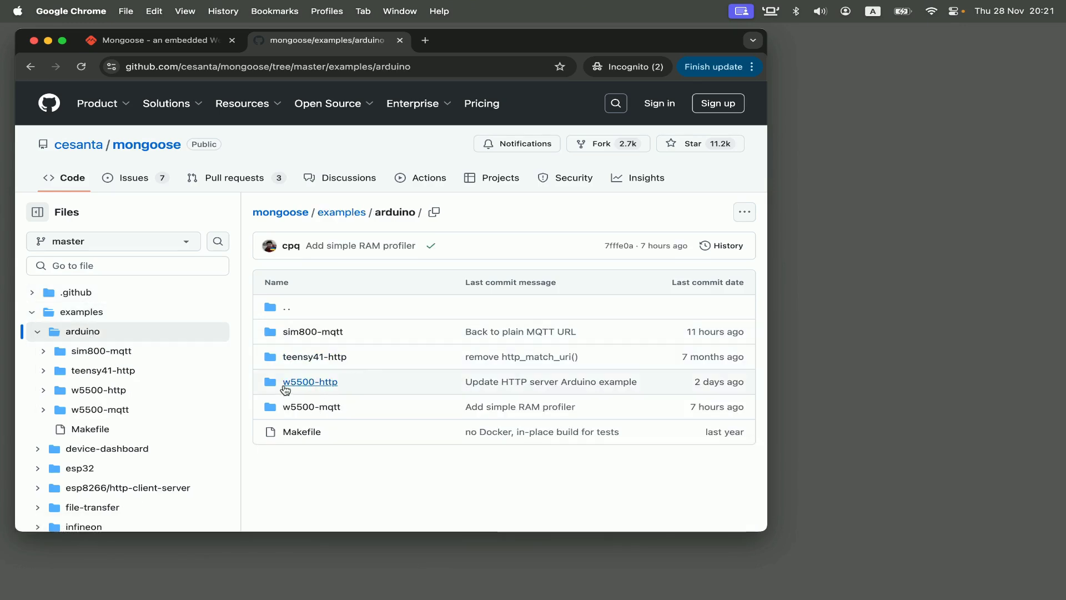
{"action": "mouse_move", "coordinate": [253, 377]}
{"action": "left_mouse_down"}
{"action": "mouse_move", "coordinate": [371, 403]}
{"action": "mouse_move", "coordinate": [628, 410]}
{"action": "left_mouse_up"}
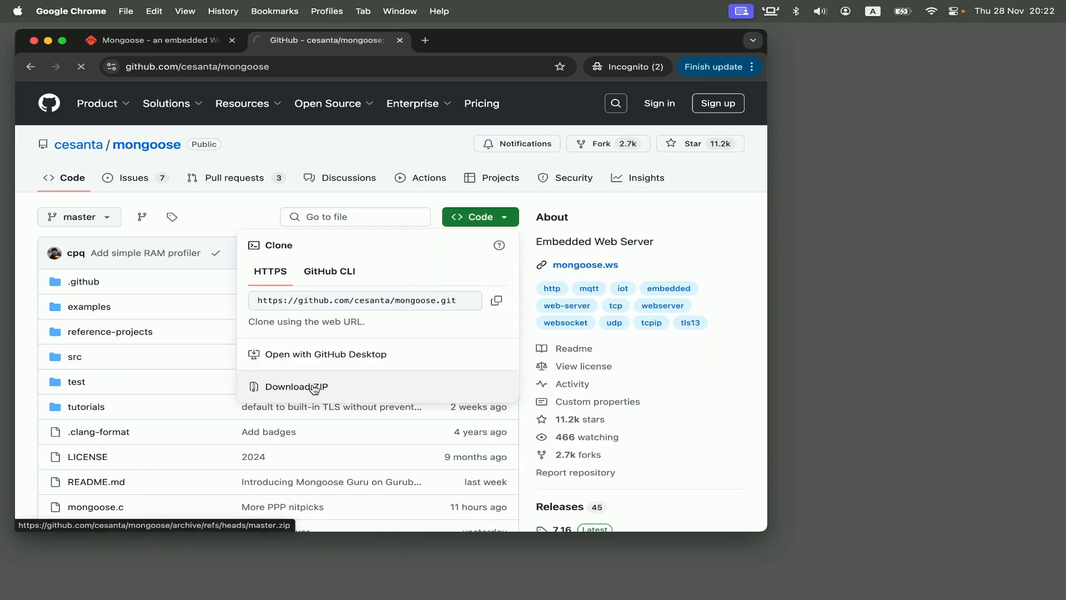
Step: Download the repository as mongoose-master.zip to the Desktop and extract it
{"action": "left_click", "coordinate": [313, 389]}
{"action": "left_click", "coordinate": [590, 389]}
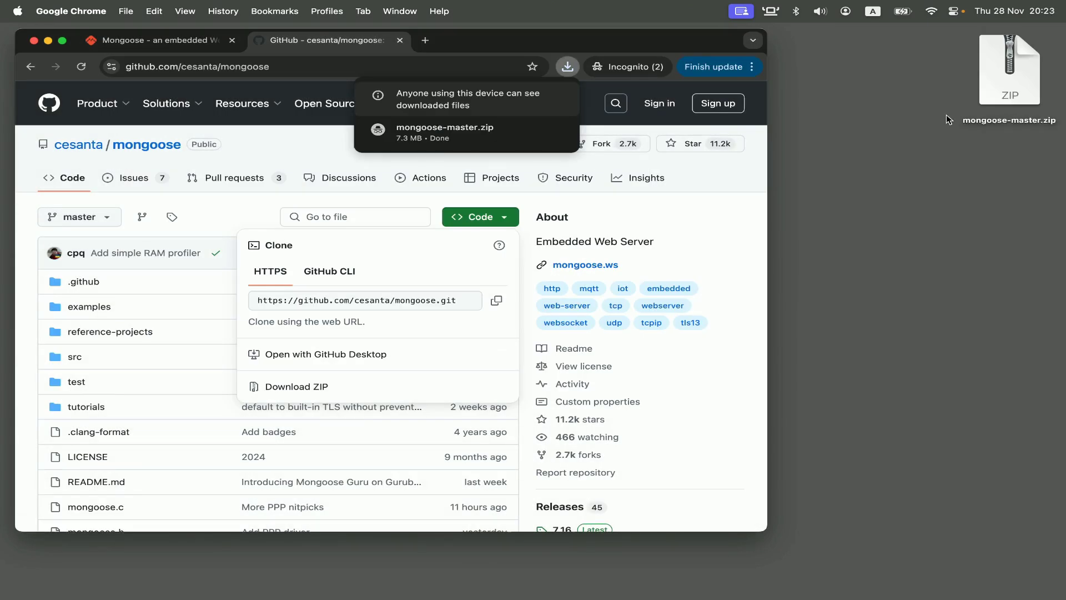
{"action": "double_click", "coordinate": [1009, 71]}
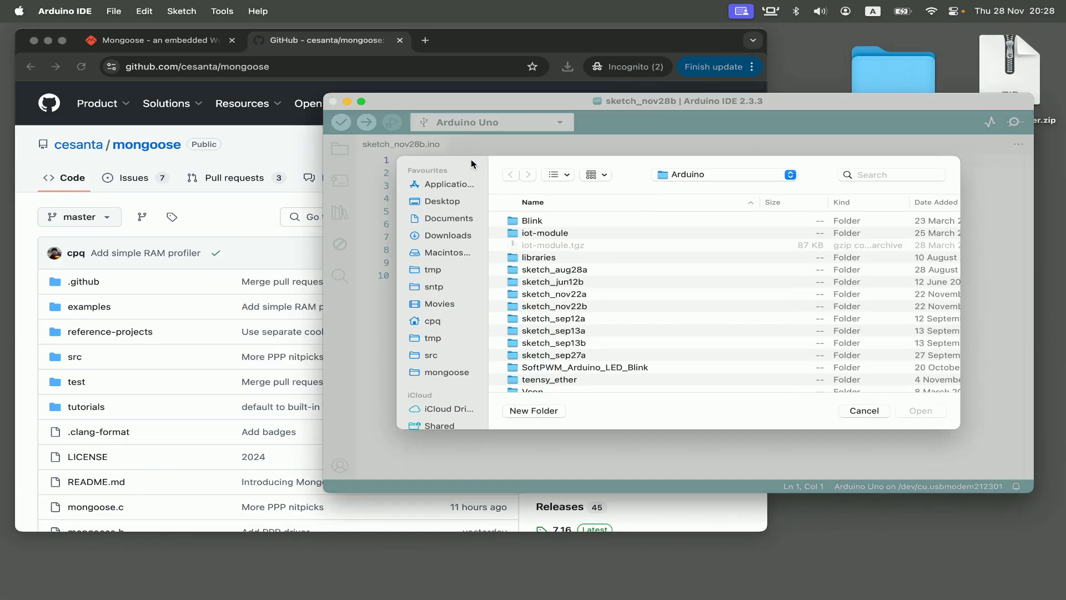
Step: Open w5500-http.ino from the extracted mongoose-master examples and verify it, which fails as too big for the Uno
{"action": "left_click", "coordinate": [442, 202]}
{"action": "double_click", "coordinate": [539, 221]}
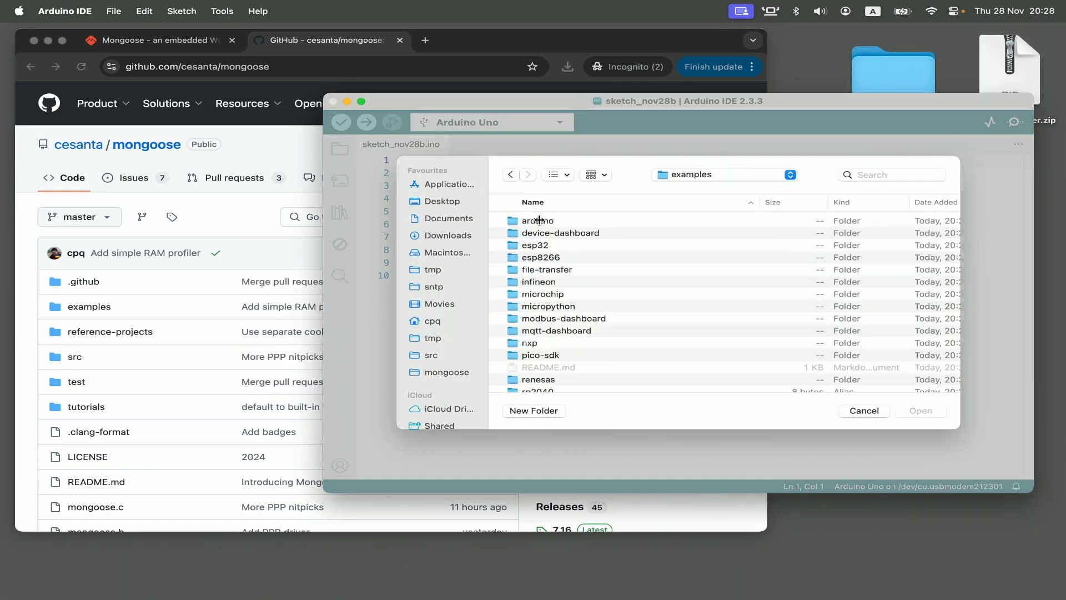
{"action": "double_click", "coordinate": [539, 220]}
{"action": "double_click", "coordinate": [558, 257]}
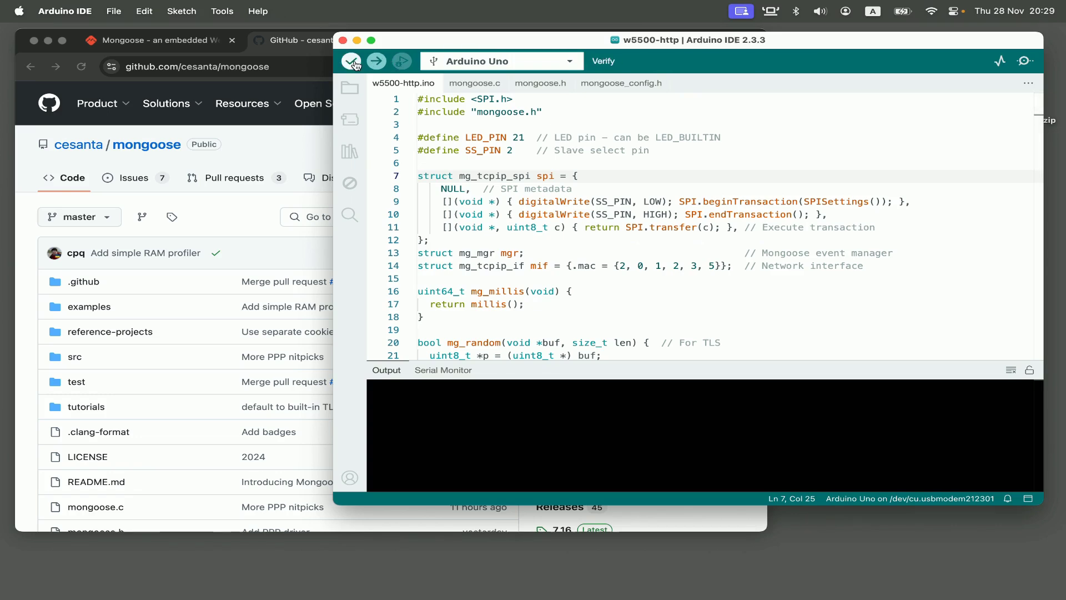
{"action": "left_click", "coordinate": [352, 62]}
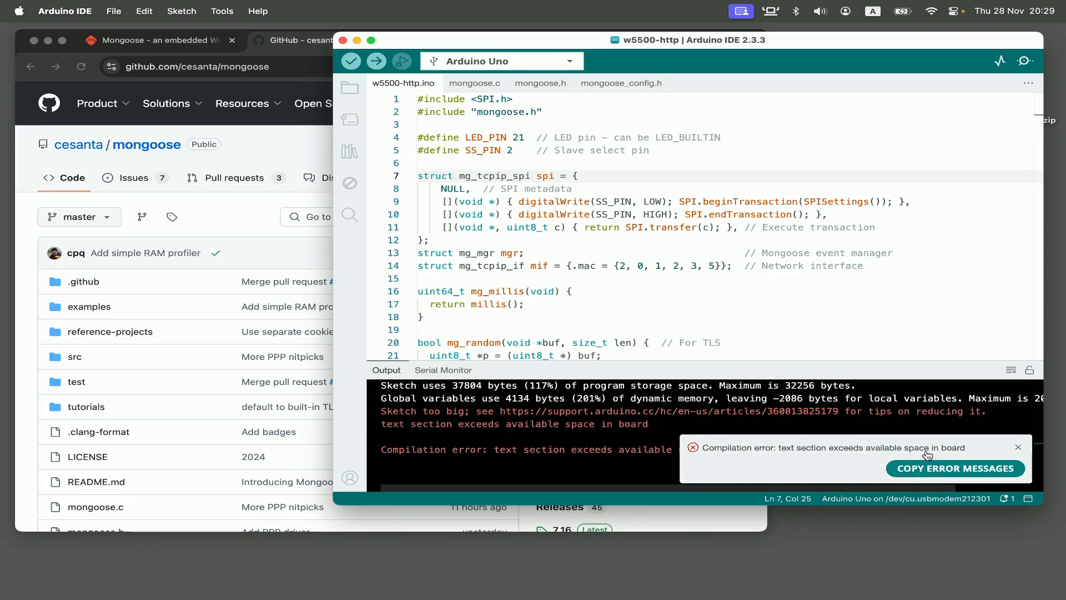
{"action": "left_click", "coordinate": [500, 61]}
{"action": "type", "text": "every"}
Step: Select Arduino Nano Every as the board and recompile w5500-http, using 80% of program storage
{"action": "left_click", "coordinate": [512, 250]}
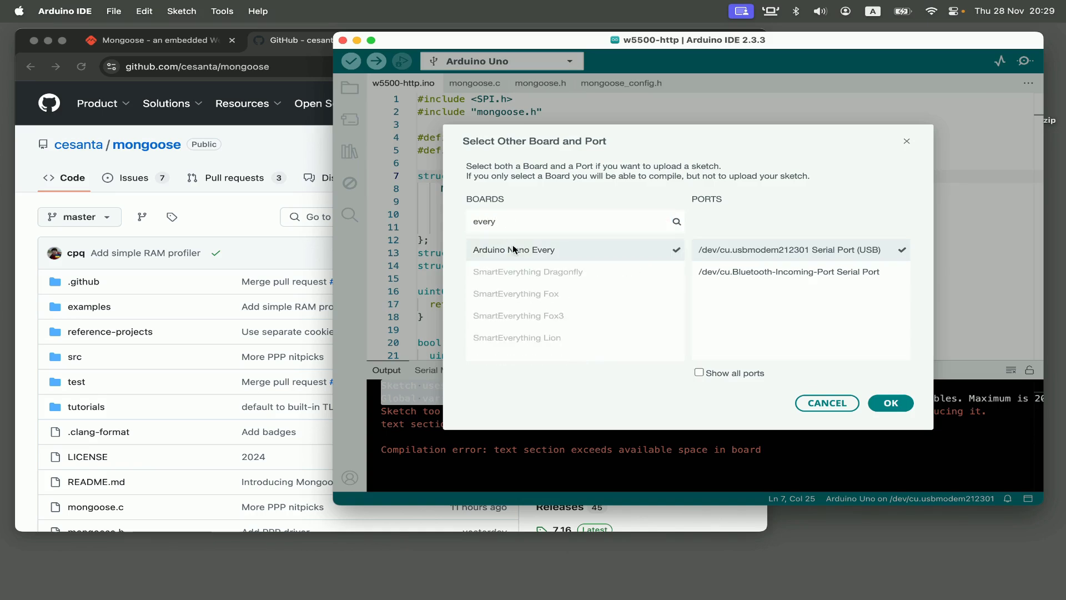
{"action": "key", "text": "Return"}
{"action": "left_click", "coordinate": [351, 61]}
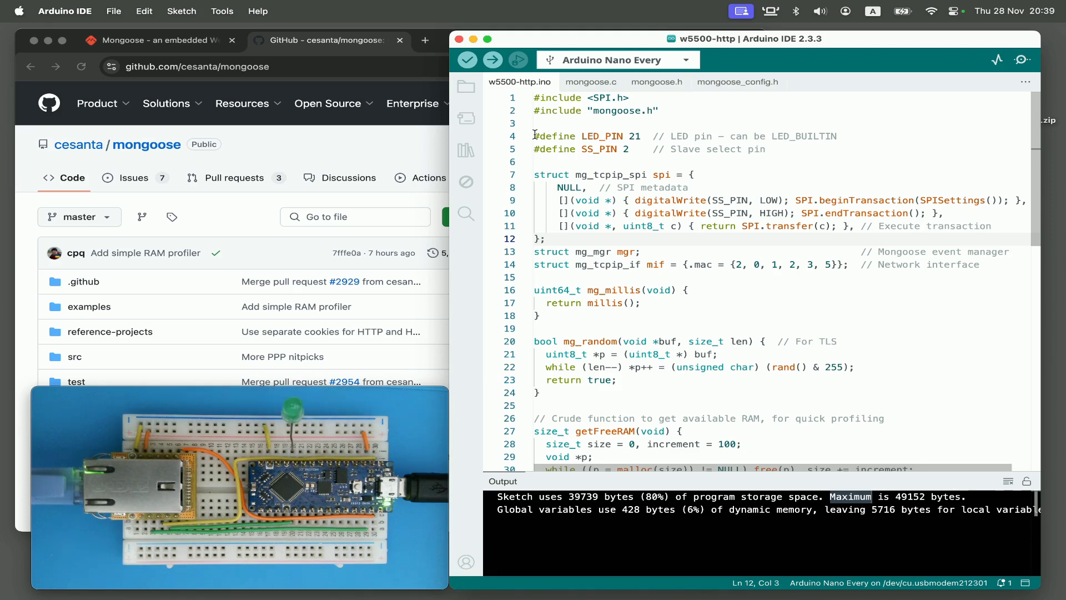
{"action": "left_click_drag", "start_coordinate": [535, 133], "coordinate": [538, 159]}
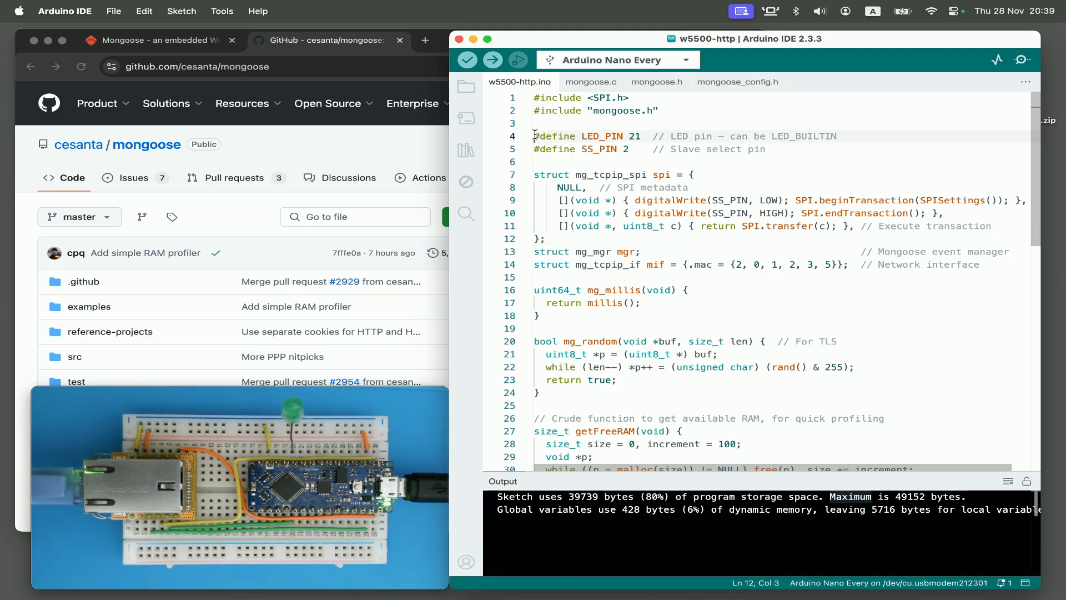
{"action": "left_click", "coordinate": [534, 174]}
{"action": "left_click_drag", "start_coordinate": [534, 174], "coordinate": [546, 238]}
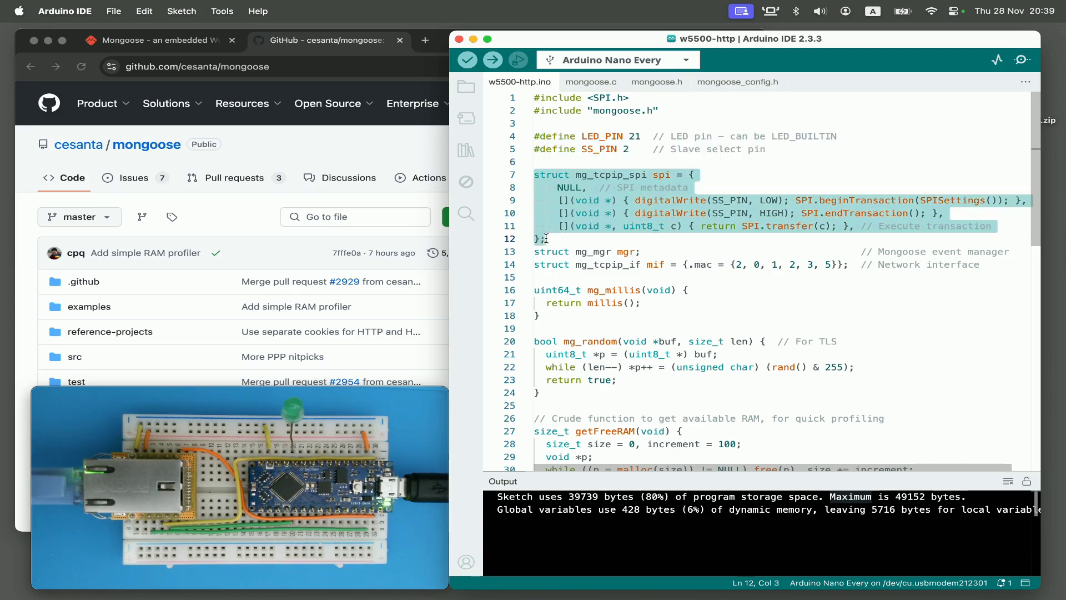
{"action": "left_click_drag", "start_coordinate": [541, 315], "coordinate": [530, 284]}
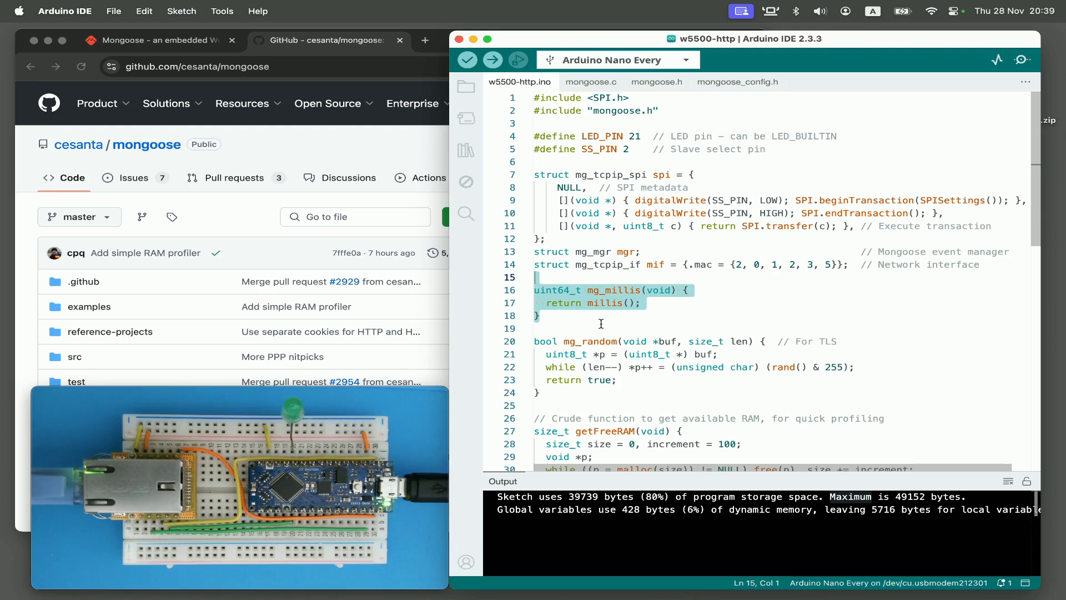
{"action": "left_click_drag", "start_coordinate": [564, 391], "coordinate": [526, 345]}
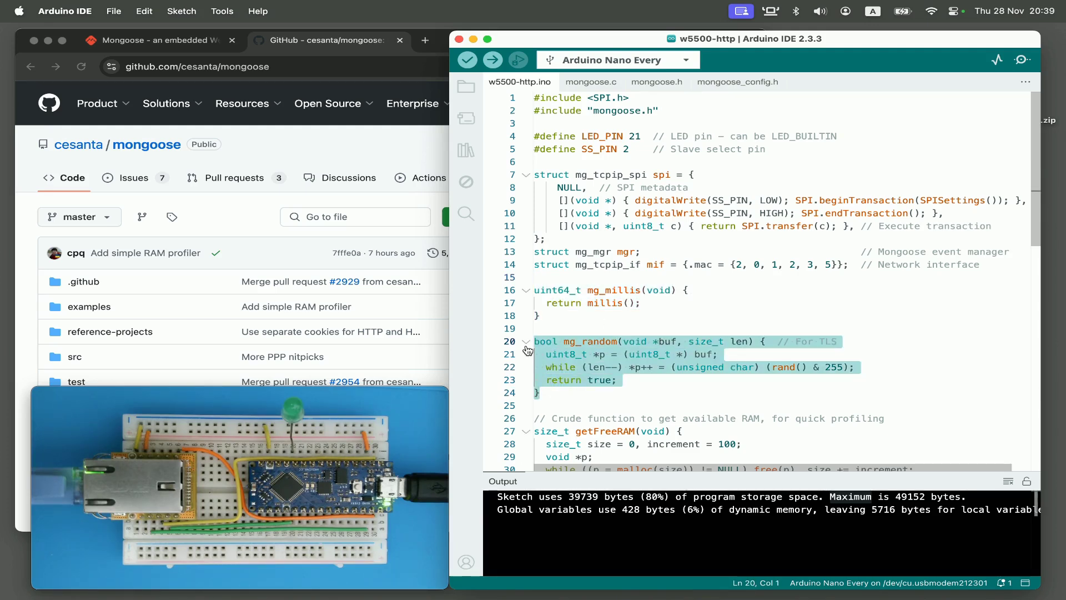
{"action": "scroll", "coordinate": [631, 367], "scroll_direction": "down", "scroll_amount": 8}
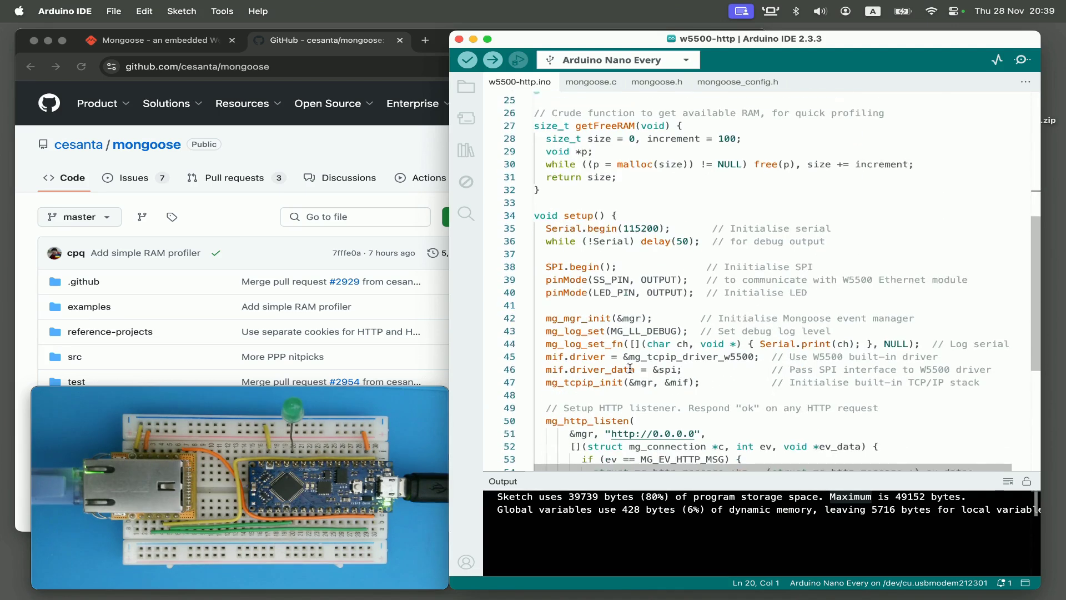
{"action": "scroll", "coordinate": [630, 368], "scroll_direction": "up", "scroll_amount": 2}
{"action": "scroll", "coordinate": [631, 367], "scroll_direction": "down", "scroll_amount": 1}
{"action": "left_click_drag", "start_coordinate": [564, 206], "coordinate": [523, 126]}
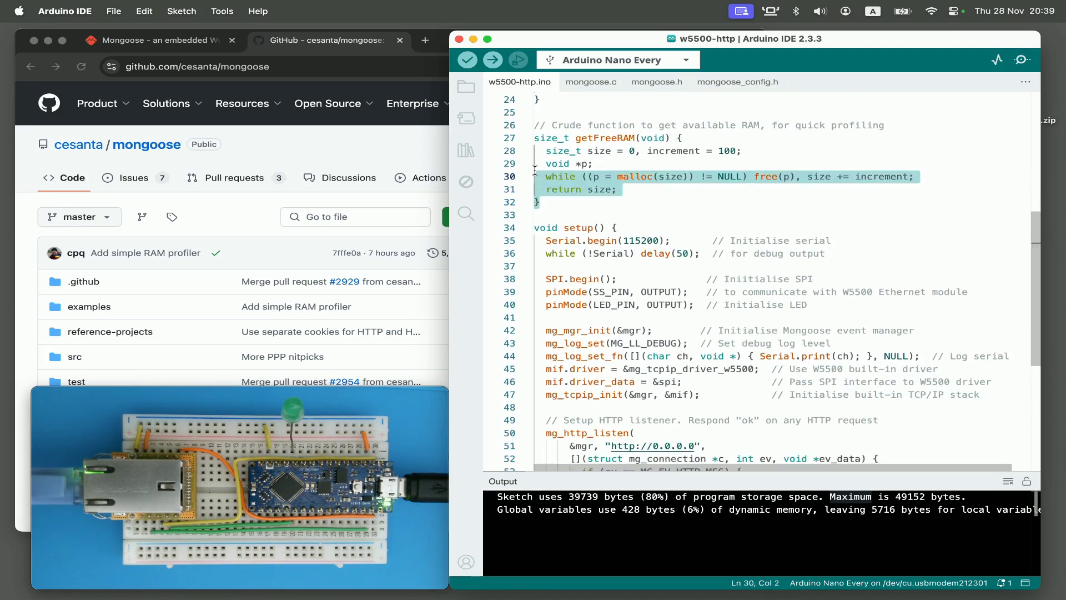
{"action": "scroll", "coordinate": [569, 264], "scroll_direction": "down", "scroll_amount": 2}
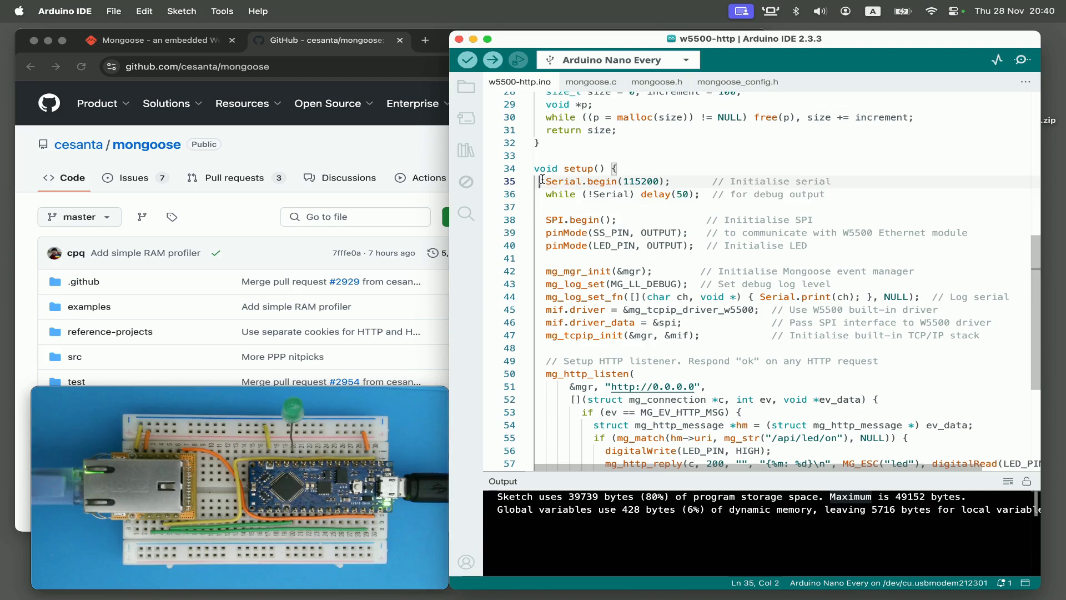
{"action": "left_click", "coordinate": [580, 193]}
{"action": "left_click_drag", "start_coordinate": [828, 193], "coordinate": [526, 183]}
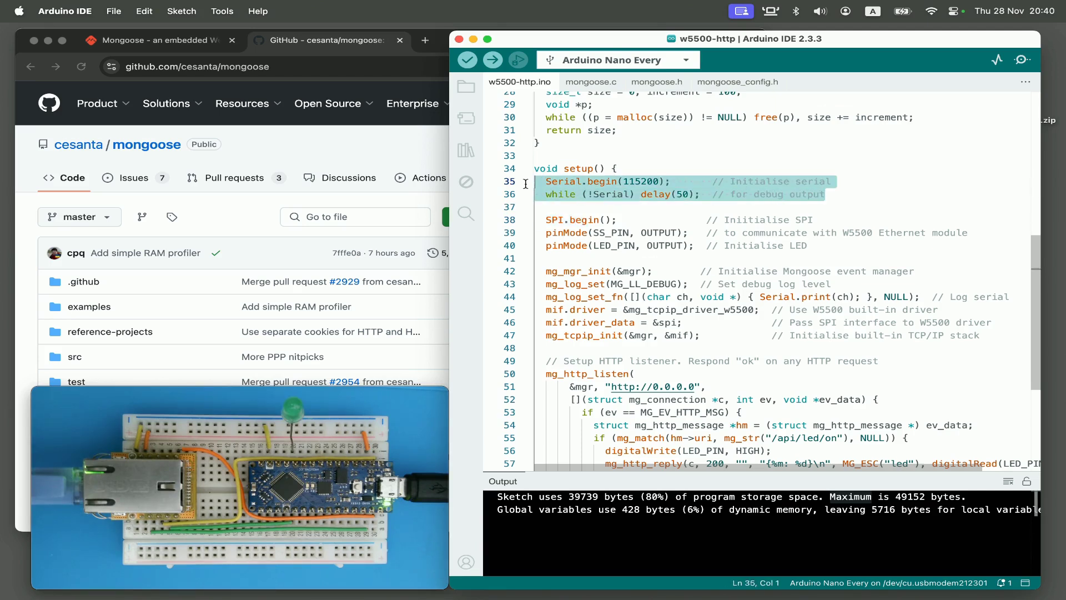
{"action": "left_click_drag", "start_coordinate": [810, 246], "coordinate": [515, 224]}
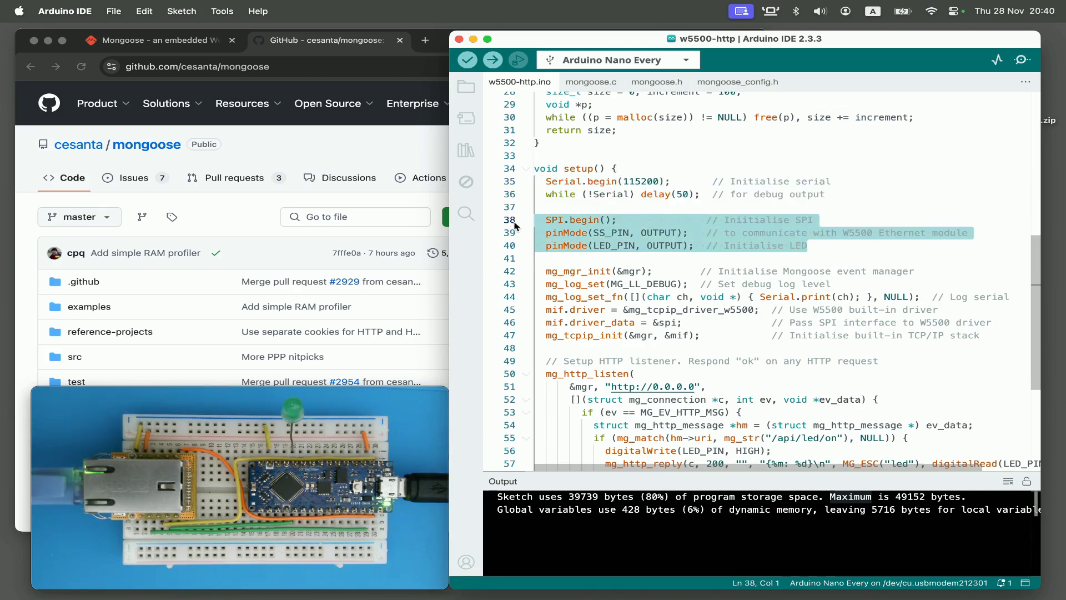
{"action": "left_click_drag", "start_coordinate": [545, 271], "coordinate": [623, 271]}
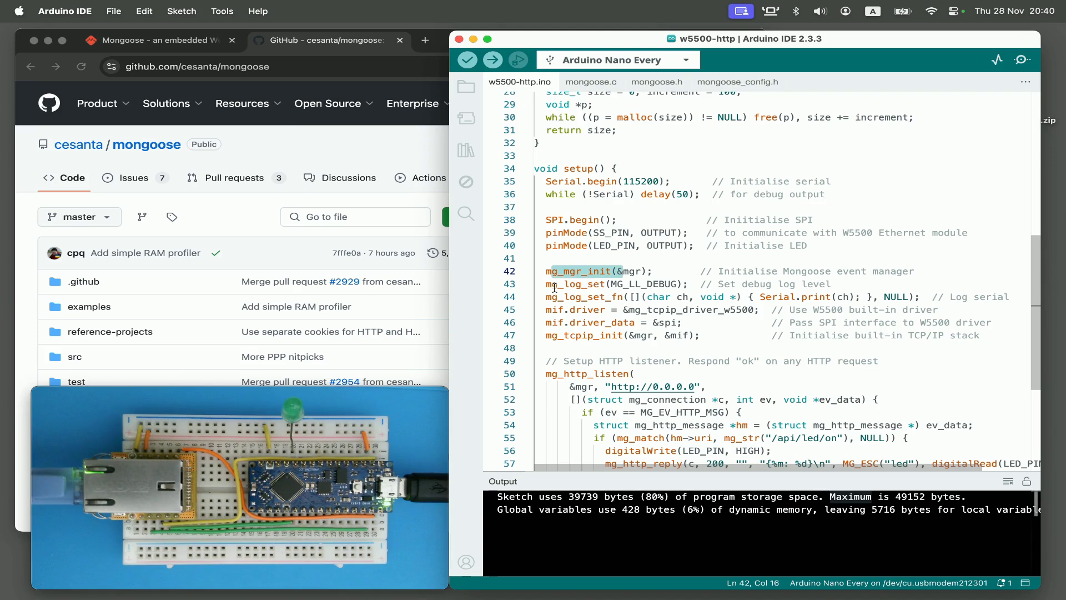
{"action": "left_click_drag", "start_coordinate": [546, 284], "coordinate": [683, 285]}
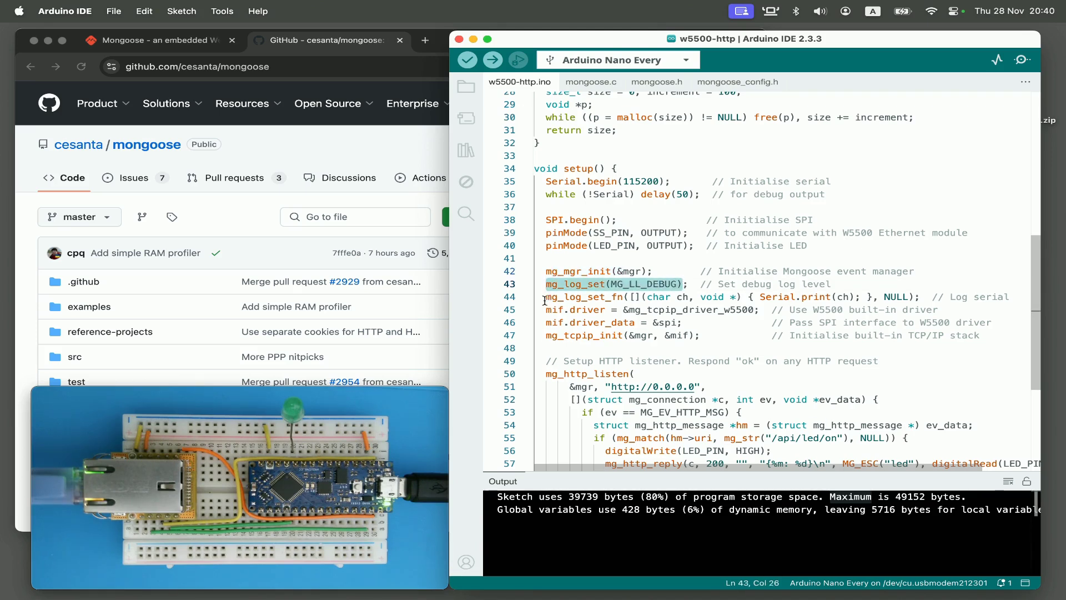
{"action": "left_click_drag", "start_coordinate": [546, 297], "coordinate": [933, 297]}
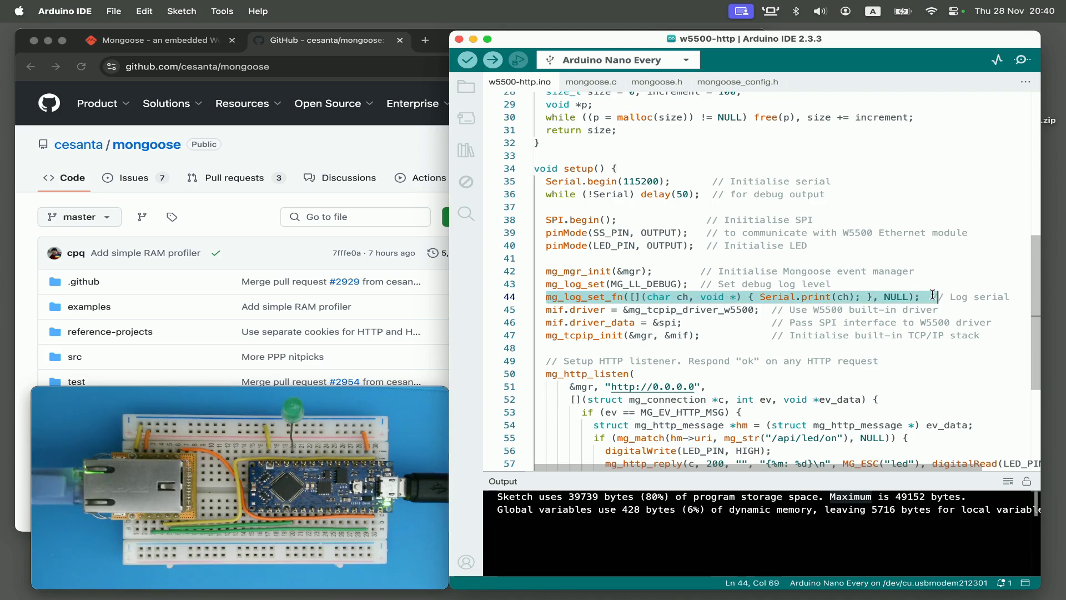
{"action": "left_click_drag", "start_coordinate": [543, 310], "coordinate": [692, 322]}
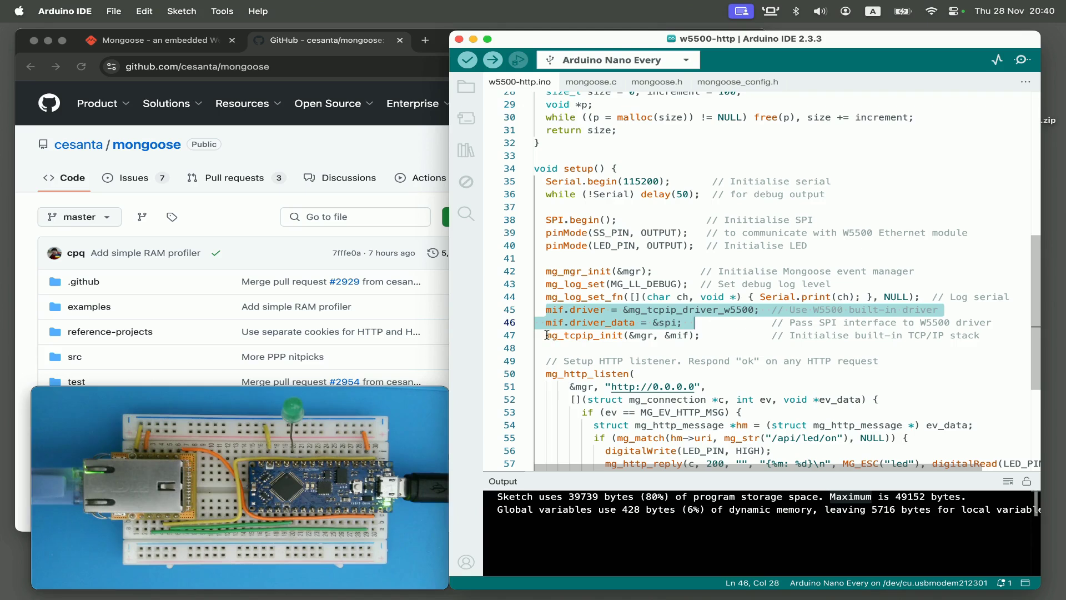
{"action": "left_click_drag", "start_coordinate": [546, 334], "coordinate": [701, 335]}
{"action": "scroll", "coordinate": [680, 367], "scroll_direction": "down", "scroll_amount": 5}
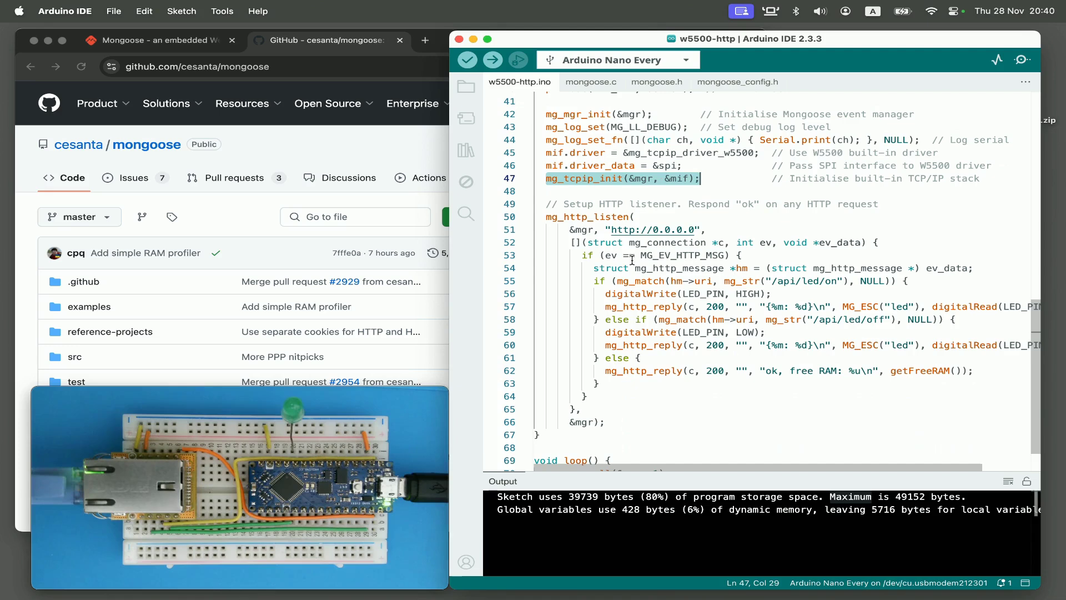
Step: Highlight the HTTP handler lines for /api/led/on, /api/led/off and the free-RAM default reply
{"action": "left_click_drag", "start_coordinate": [594, 267], "coordinate": [970, 268]}
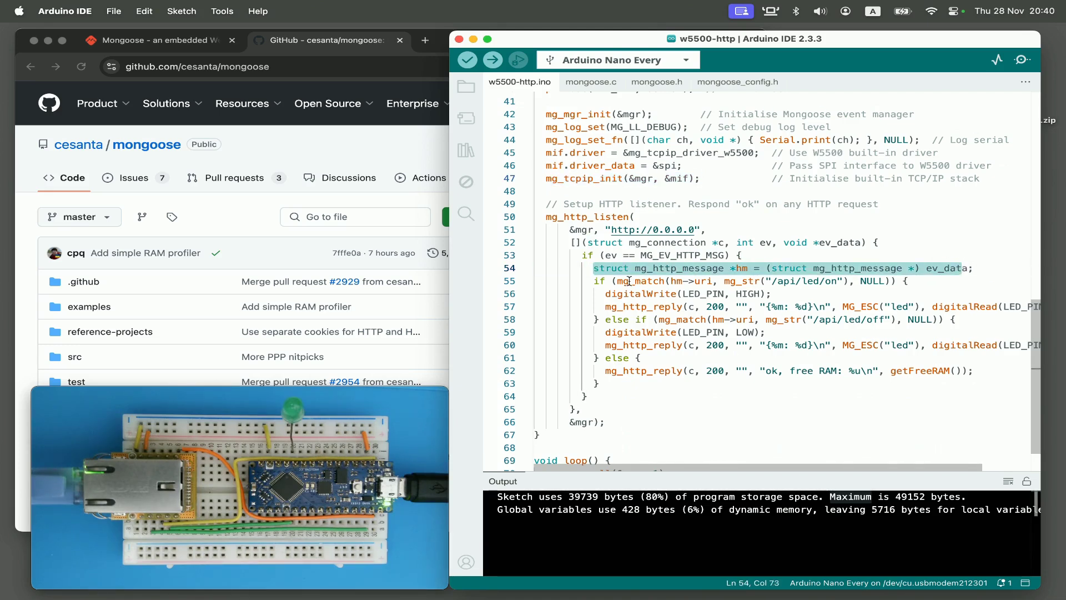
{"action": "left_click_drag", "start_coordinate": [617, 281], "coordinate": [896, 282]}
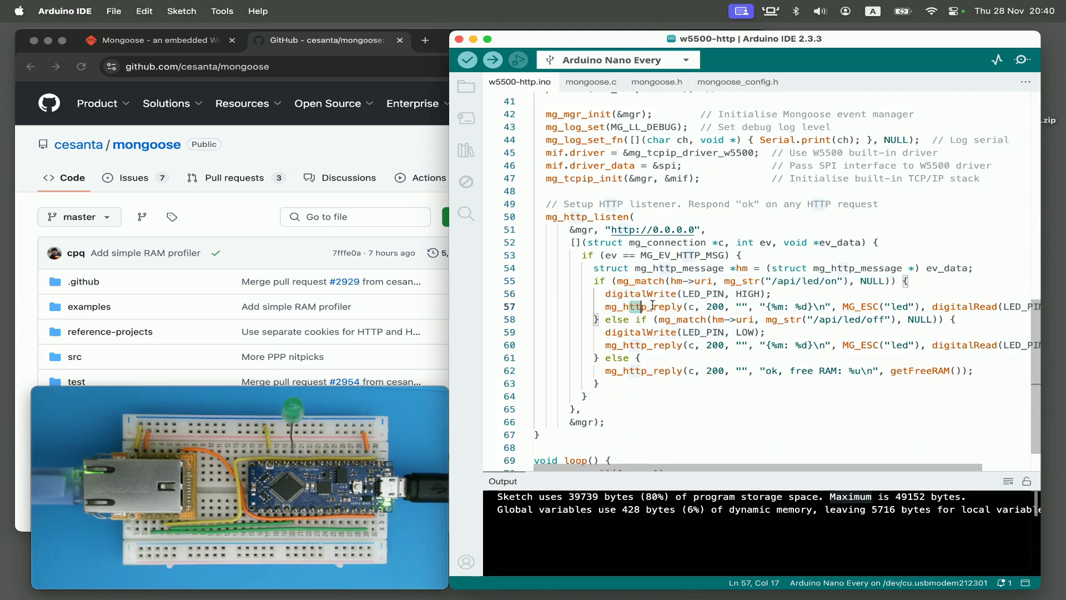
{"action": "left_click_drag", "start_coordinate": [629, 305], "coordinate": [718, 306]}
{"action": "left_click", "coordinate": [715, 306]}
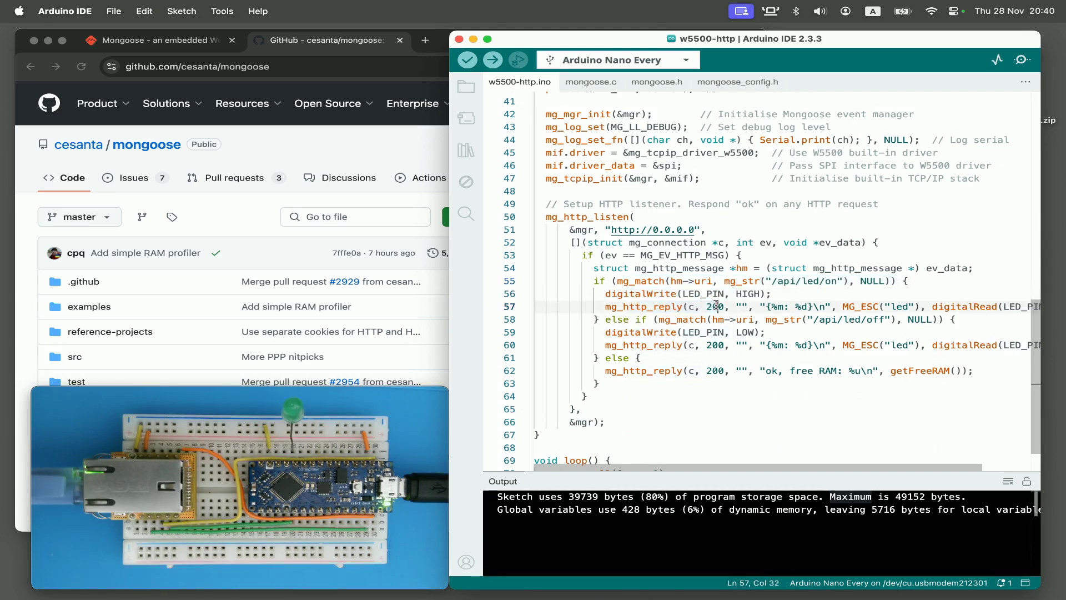
{"action": "left_click_drag", "start_coordinate": [658, 319], "coordinate": [895, 319]}
{"action": "left_click_drag", "start_coordinate": [611, 332], "coordinate": [760, 332]}
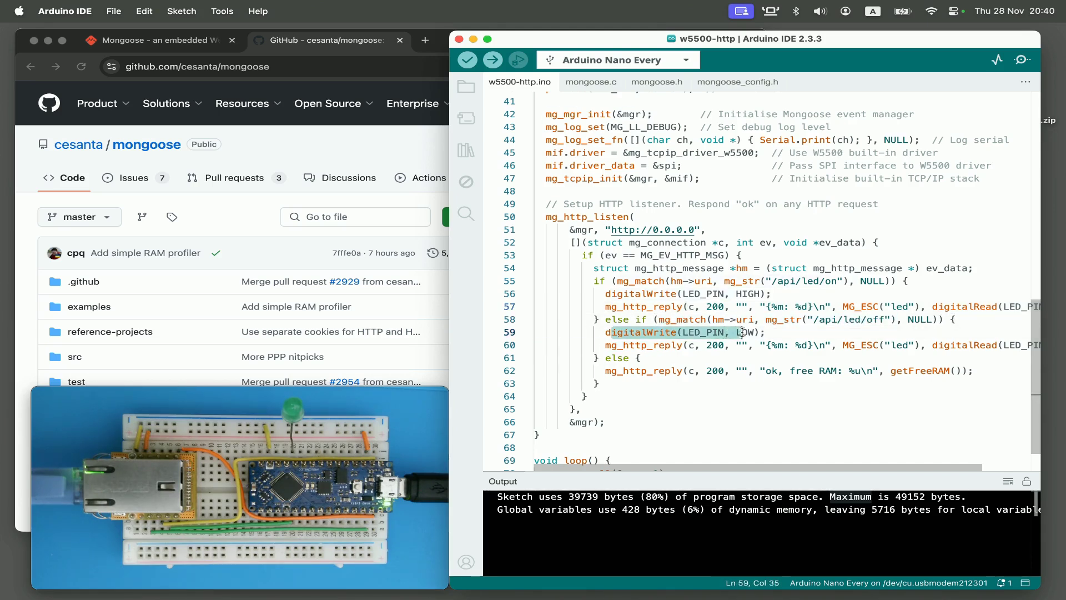
{"action": "left_click_drag", "start_coordinate": [604, 371], "coordinate": [928, 369]}
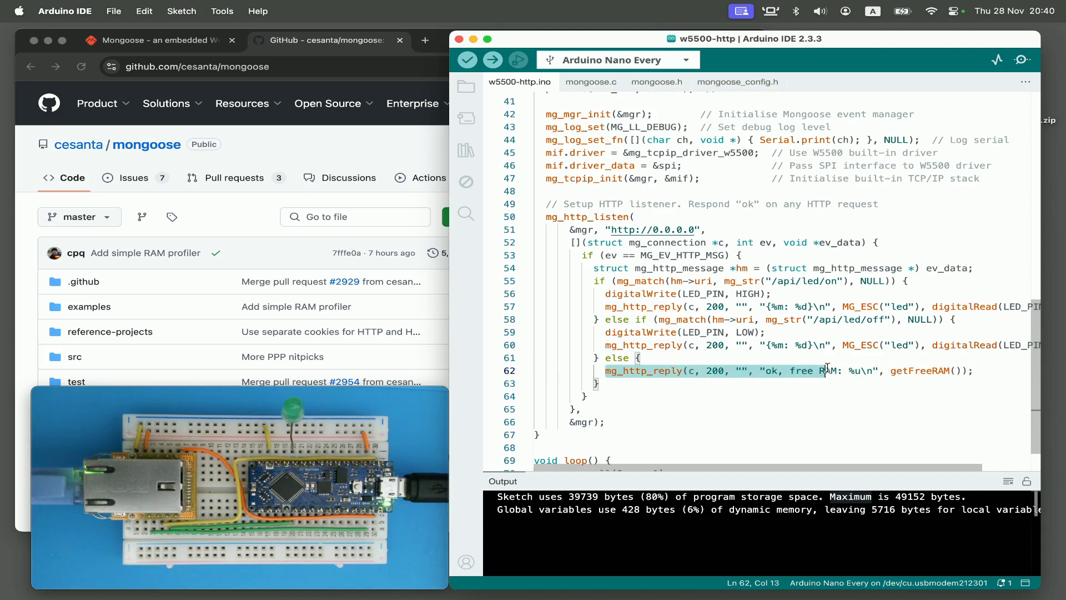
Step: Upload the sketch to the Nano Every and find IP 192.168.3.3 in the Serial Monitor
{"action": "left_click", "coordinate": [494, 60]}
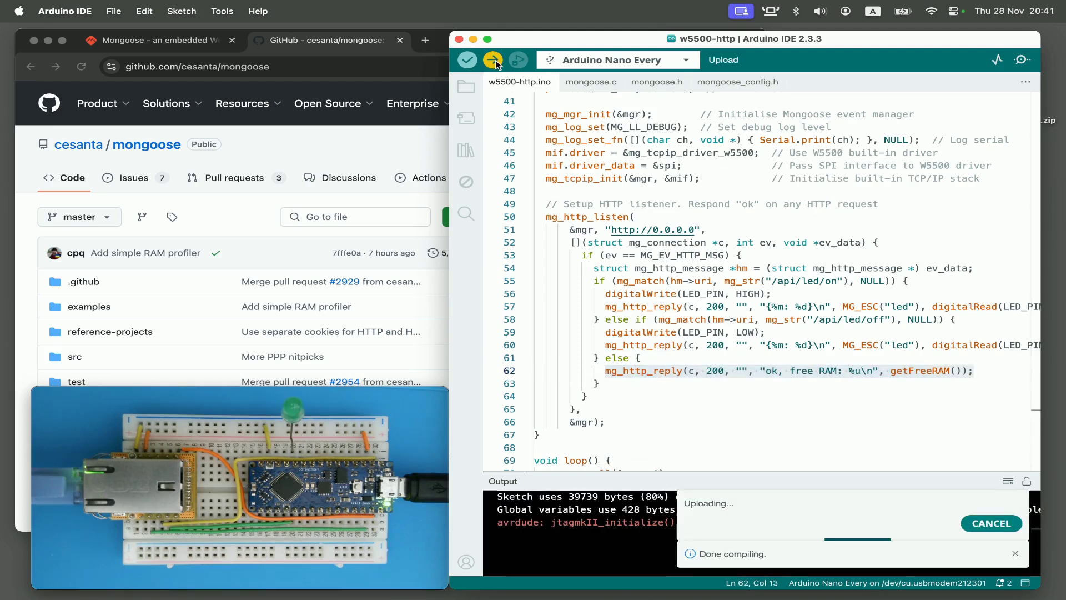
{"action": "left_click", "coordinate": [1023, 60]}
{"action": "left_click_drag", "start_coordinate": [766, 539], "coordinate": [836, 539]}
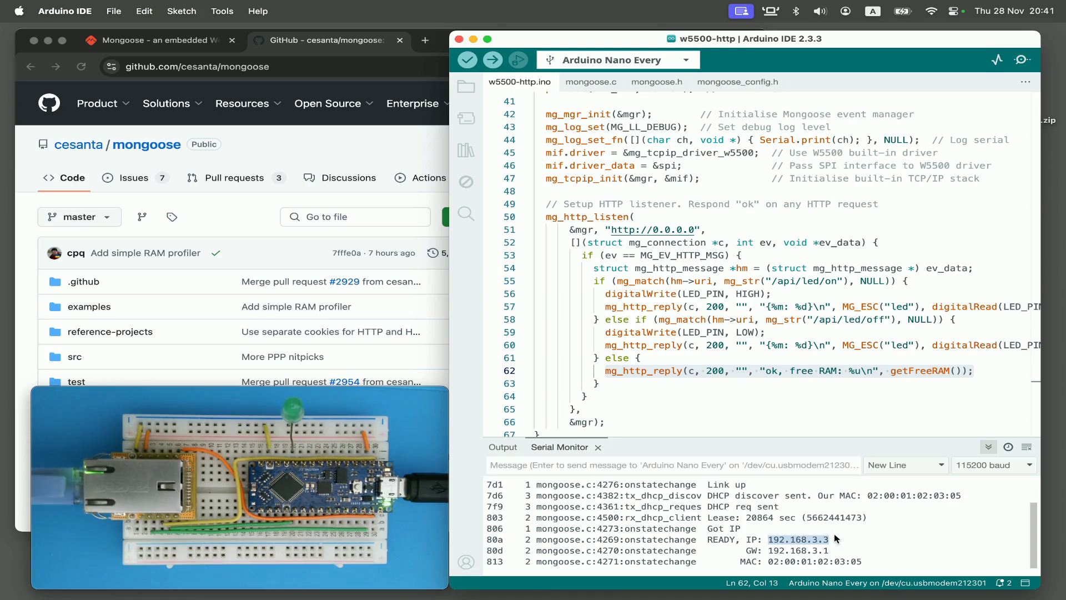
{"action": "type", "text": "/api/led/on"}
Step: Switch the LED on at 192.168.3.3/api/led/on, then off at /api/led/off
{"action": "key", "text": "Return"}
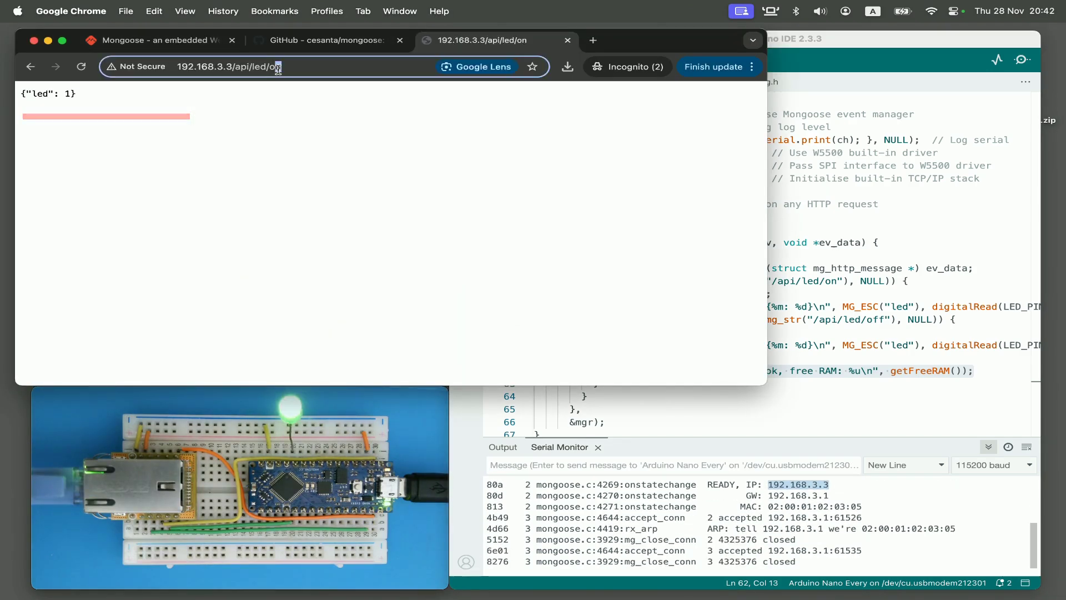
{"action": "double_click", "coordinate": [278, 65]}
{"action": "type", "text": "off"}
{"action": "key", "text": "Return"}
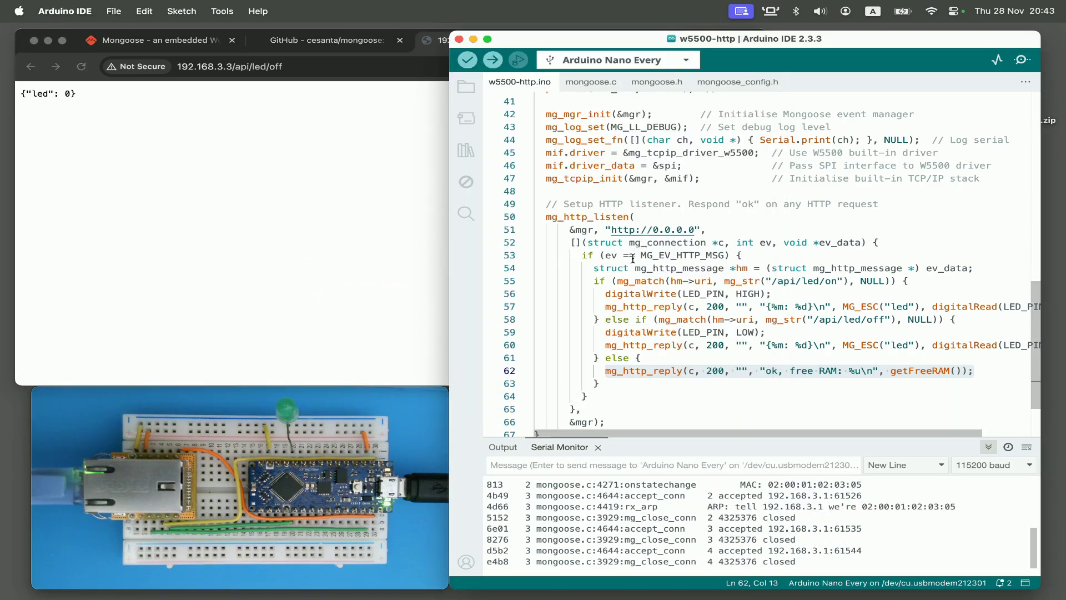
{"action": "key", "text": "super+o"}
Step: Open w5500-mqtt.ino from the mongoose-master folder on the Desktop
{"action": "left_click", "coordinate": [505, 219]}
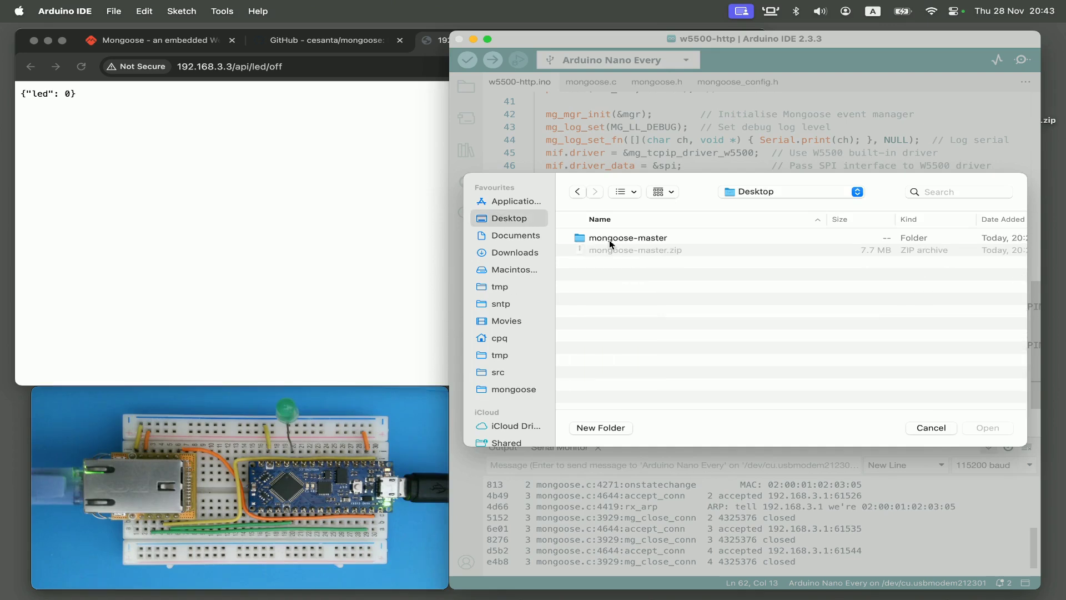
{"action": "double_click", "coordinate": [605, 241]}
{"action": "double_click", "coordinate": [606, 241]}
{"action": "double_click", "coordinate": [625, 288]}
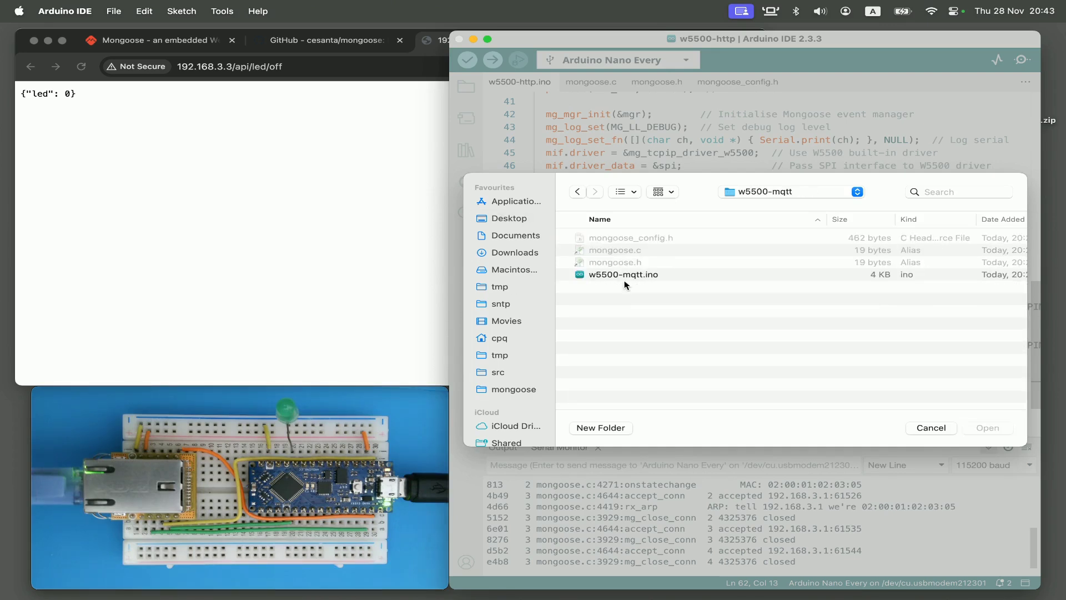
Step: Minimize the w5500-http window, enlarge the w5500-mqtt window, and highlight its MQTT server and topic defines
{"action": "left_click", "coordinate": [472, 41]}
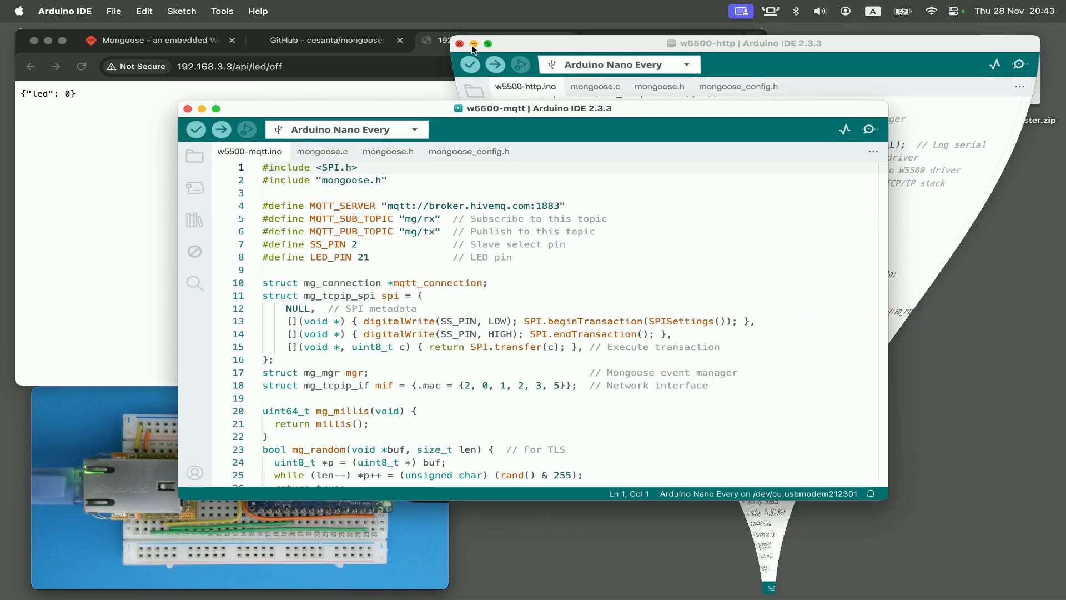
{"action": "left_click_drag", "start_coordinate": [439, 113], "coordinate": [604, 48]}
{"action": "left_click_drag", "start_coordinate": [345, 421], "coordinate": [457, 575]}
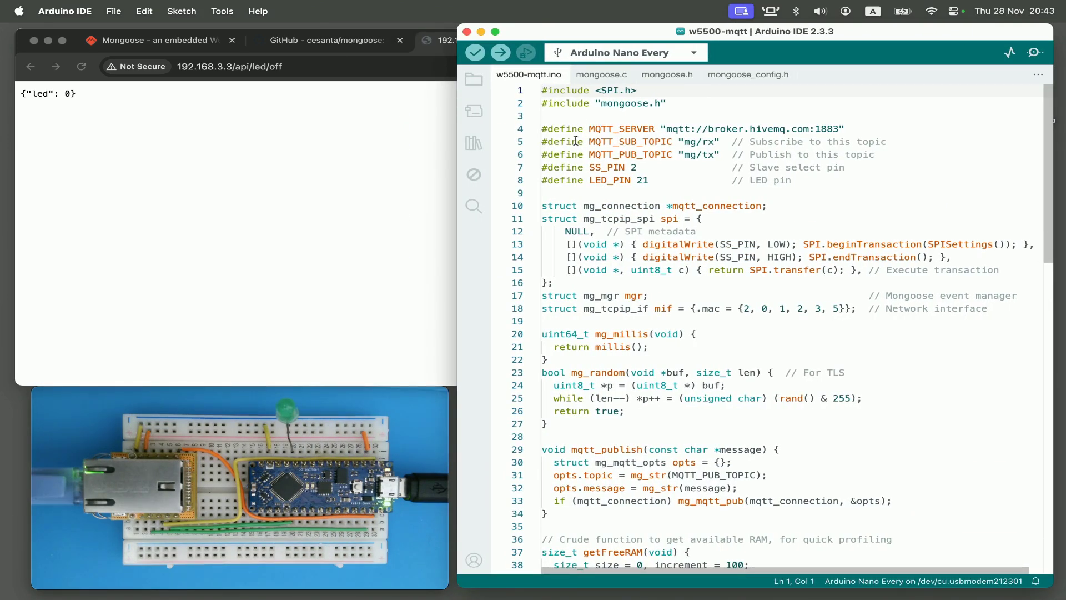
{"action": "left_click", "coordinate": [544, 130]}
{"action": "left_click_drag", "start_coordinate": [543, 129], "coordinate": [542, 167]}
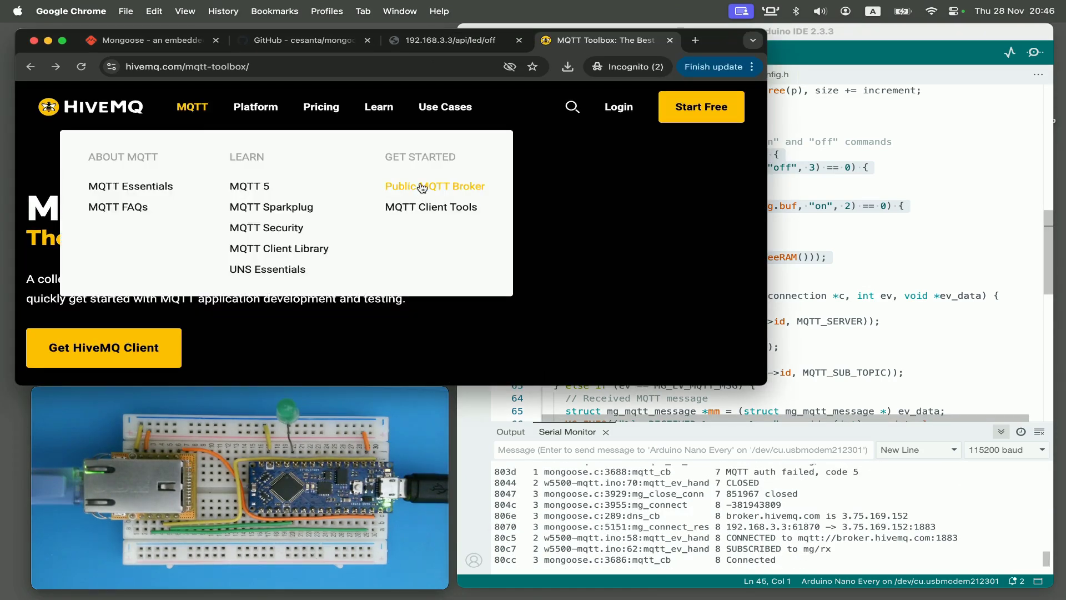
Step: Open the HiveMQ websocket client, connect to the broker, and subscribe to mg/#
{"action": "left_click", "coordinate": [421, 188]}
{"action": "scroll", "coordinate": [594, 281], "scroll_direction": "down", "scroll_amount": 5}
{"action": "left_click", "coordinate": [625, 251]}
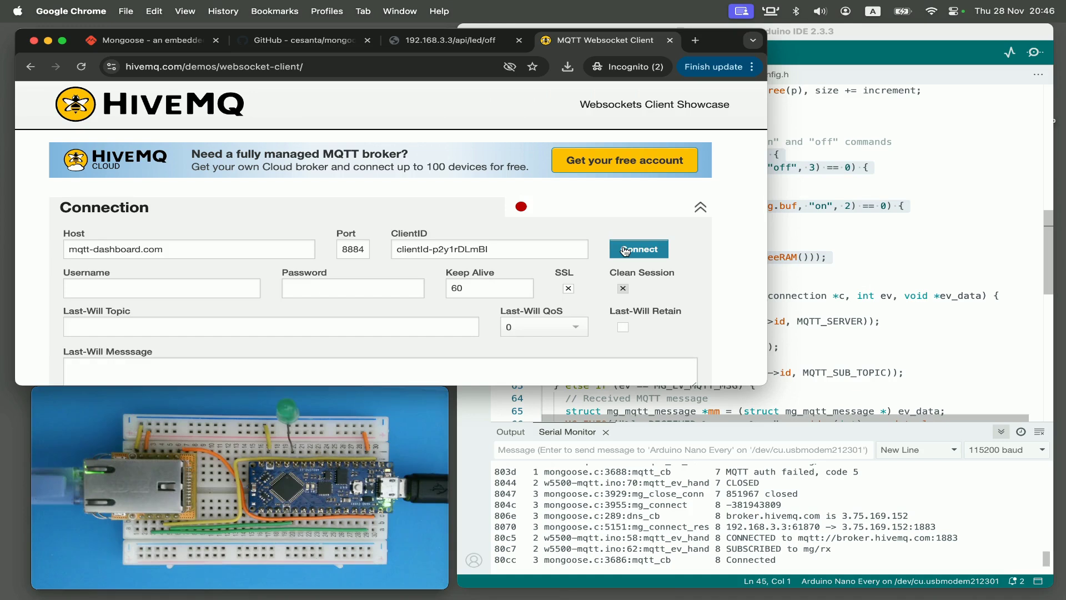
{"action": "left_click", "coordinate": [625, 280]}
{"action": "key", "text": "super+a"}
{"action": "type", "text": "mg/#"}
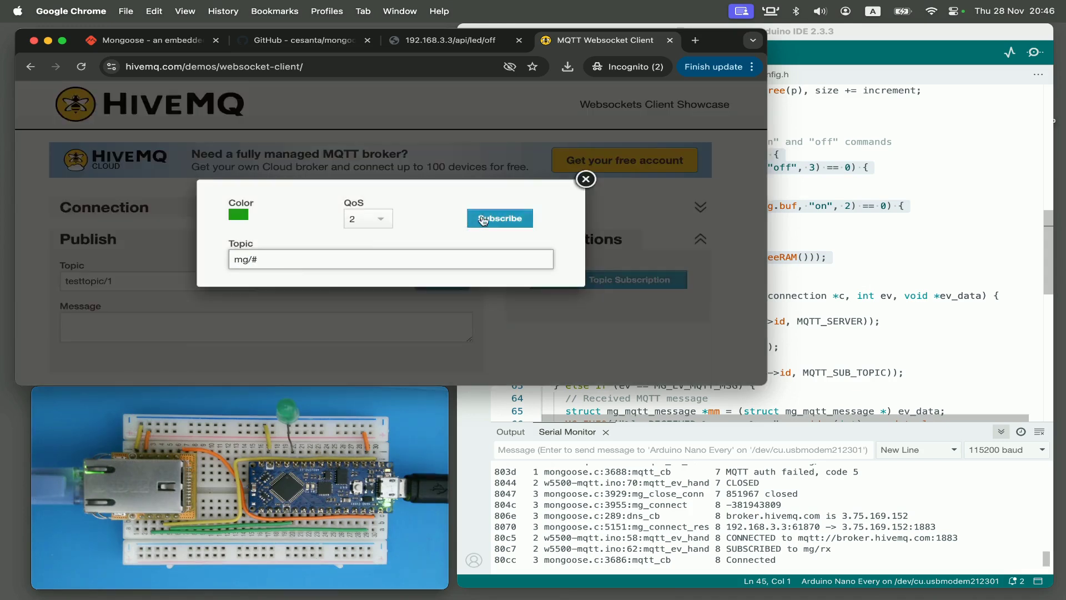
{"action": "left_click", "coordinate": [483, 220]}
Step: Publish 'on' then 'off' to mg/rx, switching the LED on and off
{"action": "triple_click", "coordinate": [79, 281]}
{"action": "type", "text": "mg/1"}
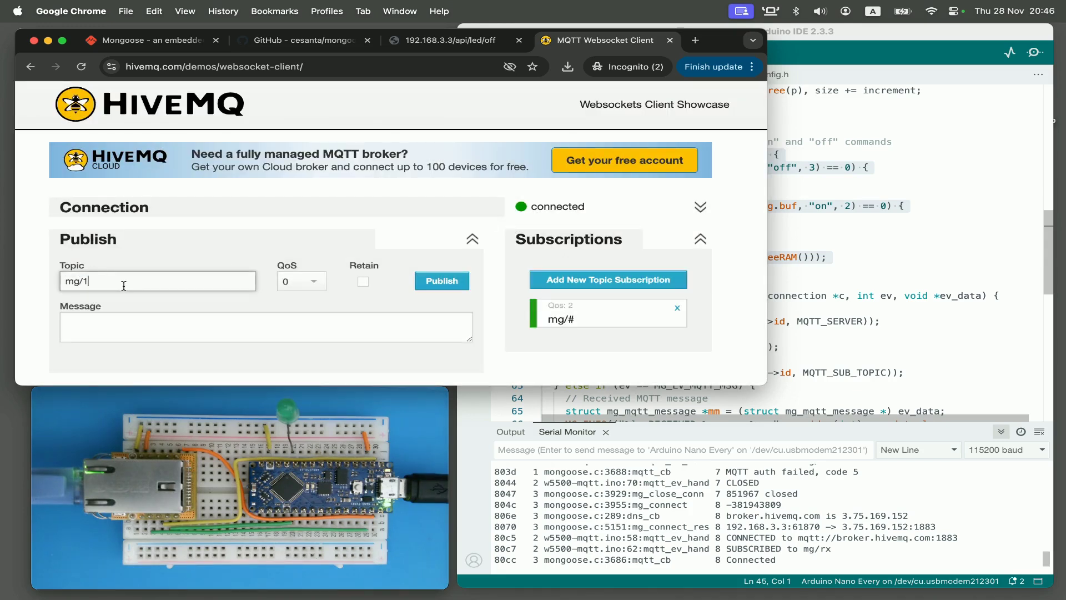
{"action": "type", "text": "rx"}
{"action": "left_click", "coordinate": [122, 334]}
{"action": "type", "text": "on"}
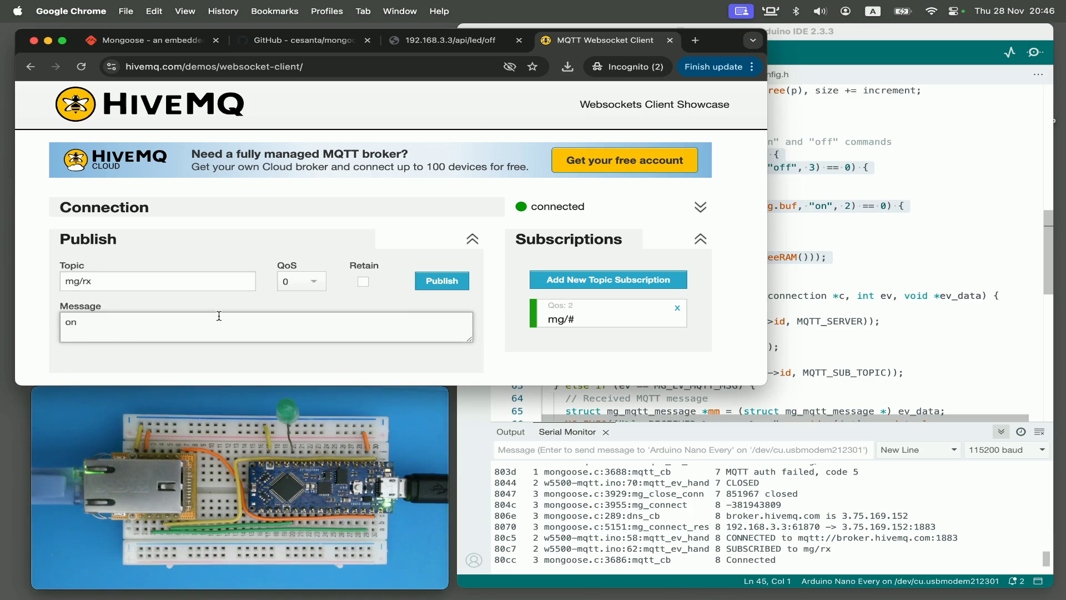
{"action": "left_click", "coordinate": [441, 281]}
{"action": "left_click", "coordinate": [164, 319]}
{"action": "key", "text": "BackSpace"}
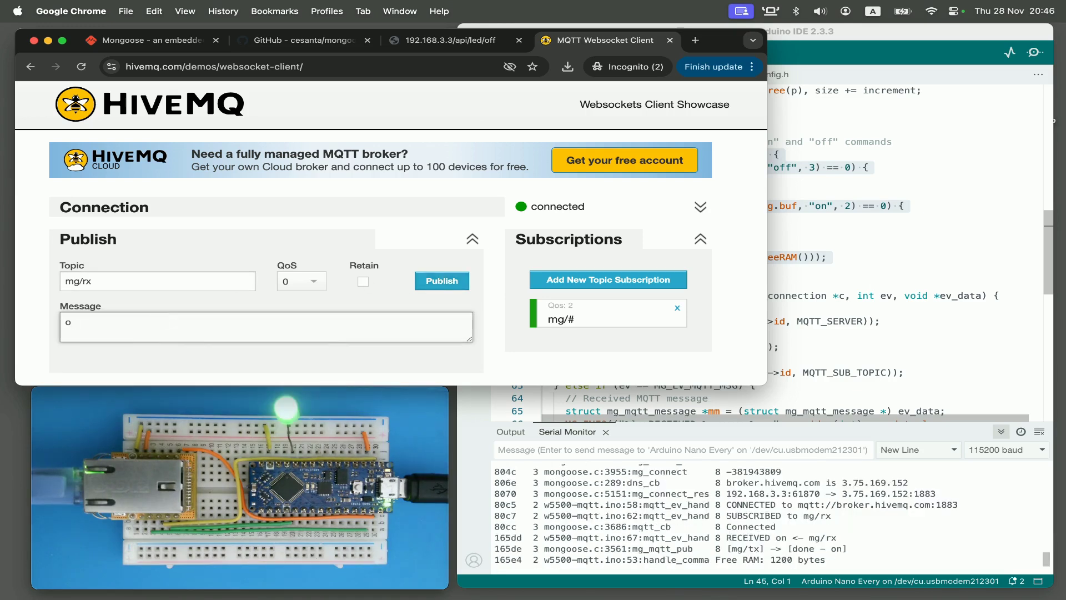
{"action": "type", "text": "ff"}
{"action": "left_click", "coordinate": [433, 281]}
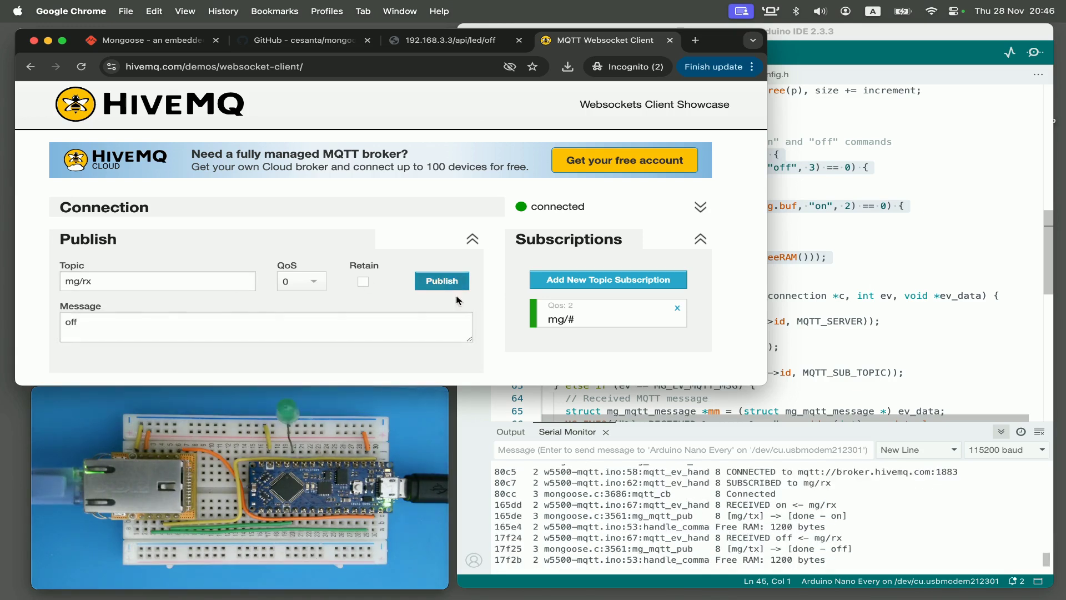
{"action": "left_click", "coordinate": [837, 566]}
{"action": "left_click_drag", "start_coordinate": [837, 565], "coordinate": [729, 564]}
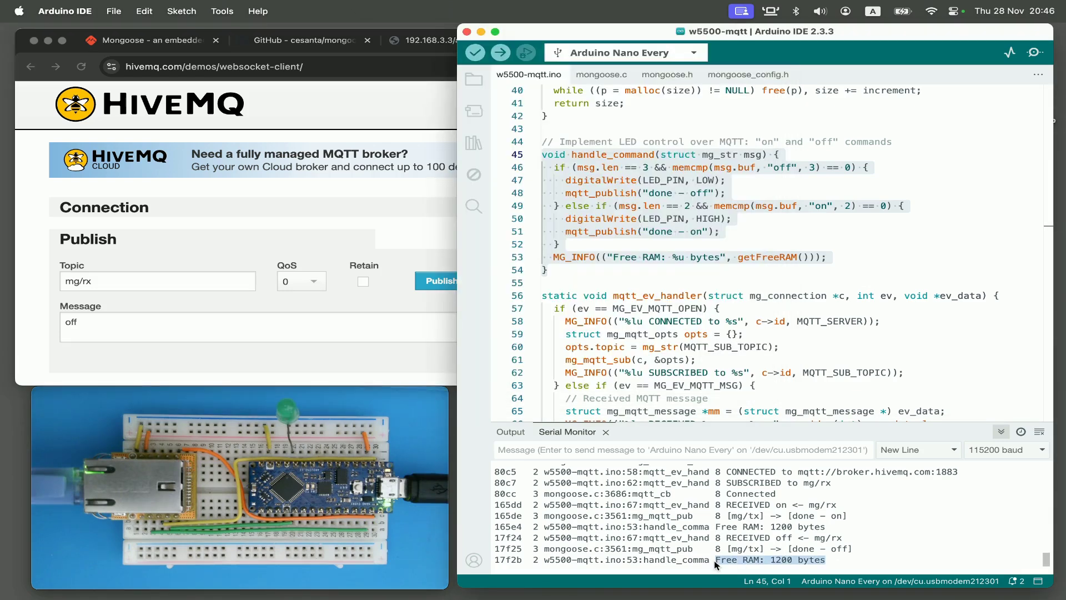